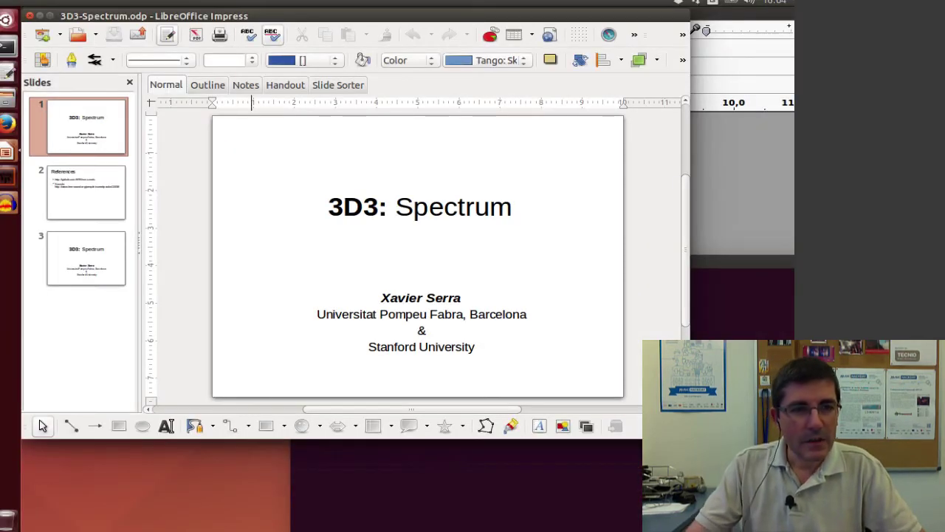
Switch to Audacity, open violin-B3.wav from the sounds folder, and enlarge the height of its track
{"action": "left_click", "coordinate": [12, 210]}
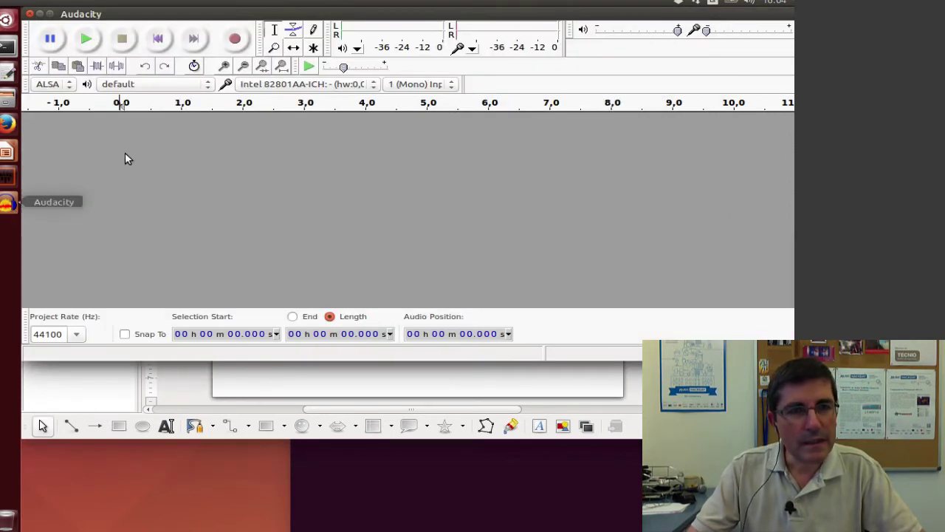
{"action": "left_click", "coordinate": [71, 15]}
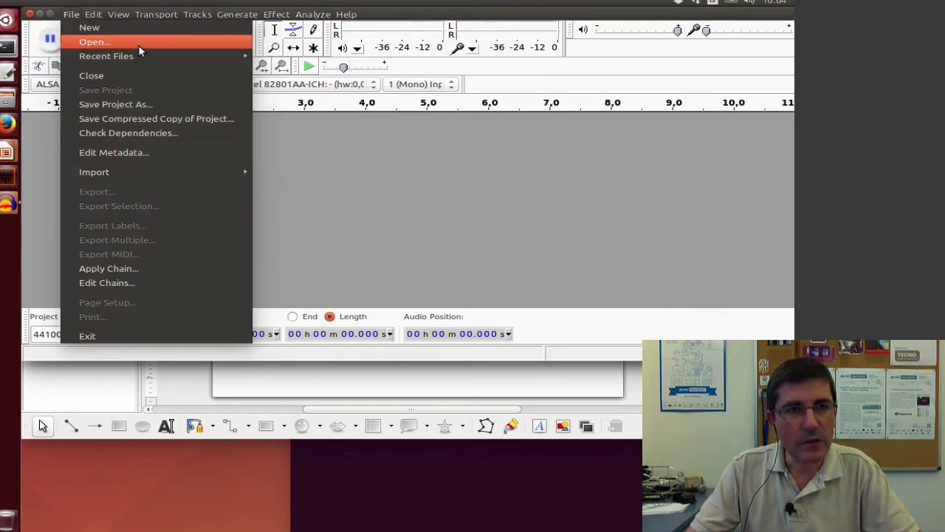
{"action": "left_click", "coordinate": [138, 42]}
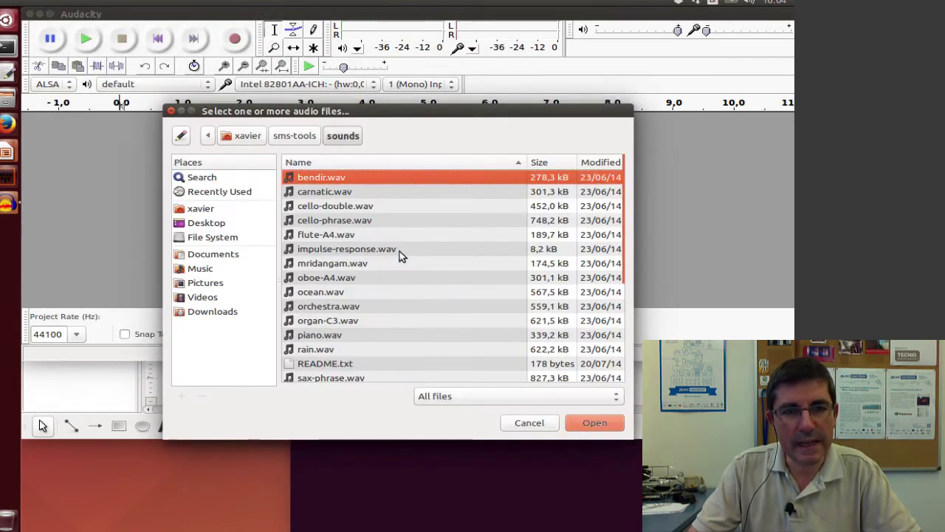
{"action": "scroll", "coordinate": [401, 259], "scroll_direction": "down", "scroll_amount": 5}
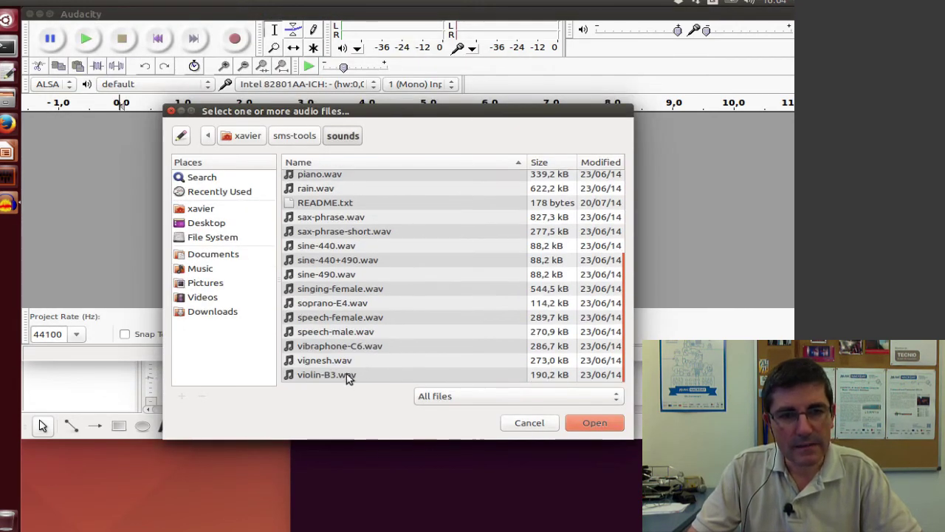
{"action": "left_click", "coordinate": [349, 377]}
{"action": "left_click", "coordinate": [596, 424]}
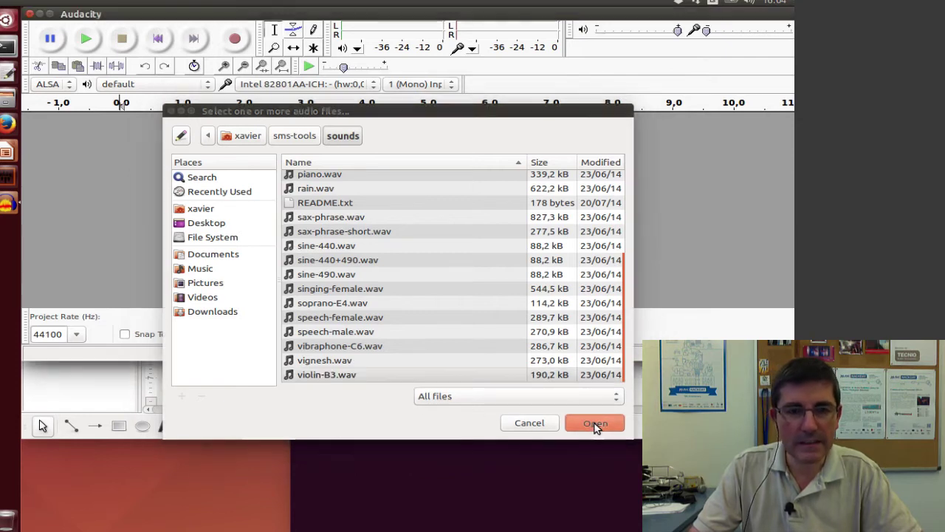
{"action": "left_click", "coordinate": [560, 391]}
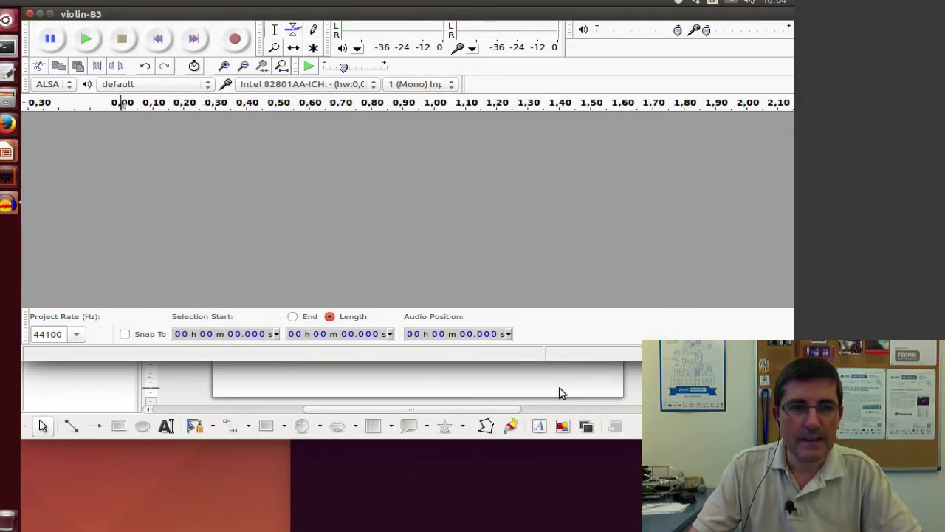
{"action": "left_click_drag", "start_coordinate": [335, 212], "coordinate": [327, 254]}
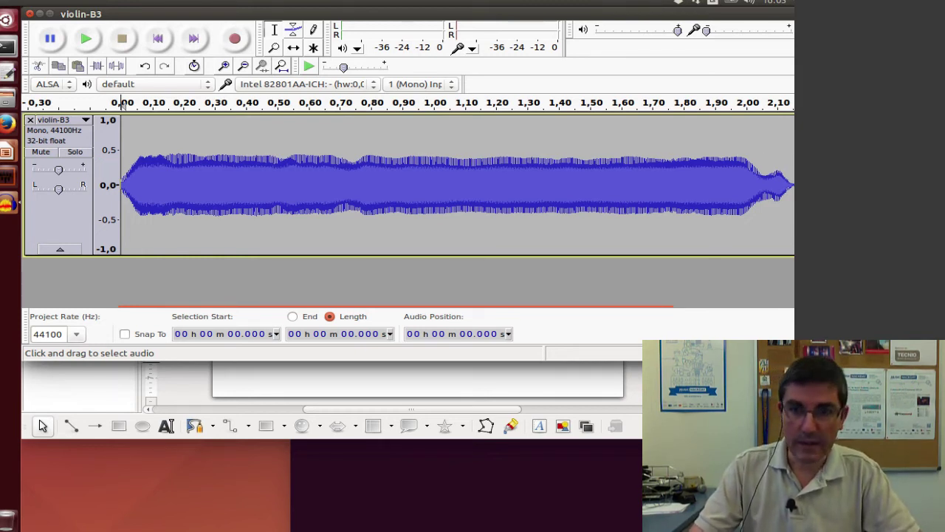
Switch to the terminal and launch the sms-tools interface with the command python models_GUI.py
{"action": "key", "text": "alt+Tab"}
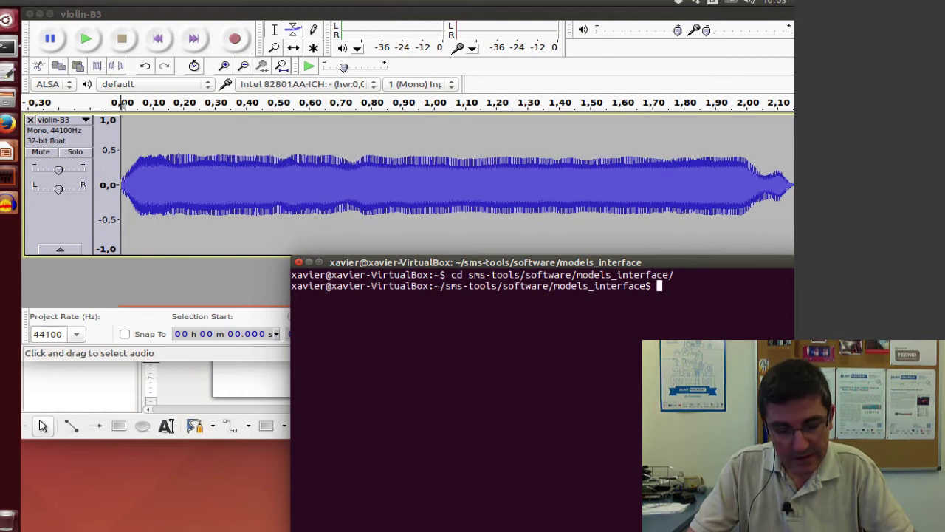
{"action": "type", "text": "python models_GUI.py"}
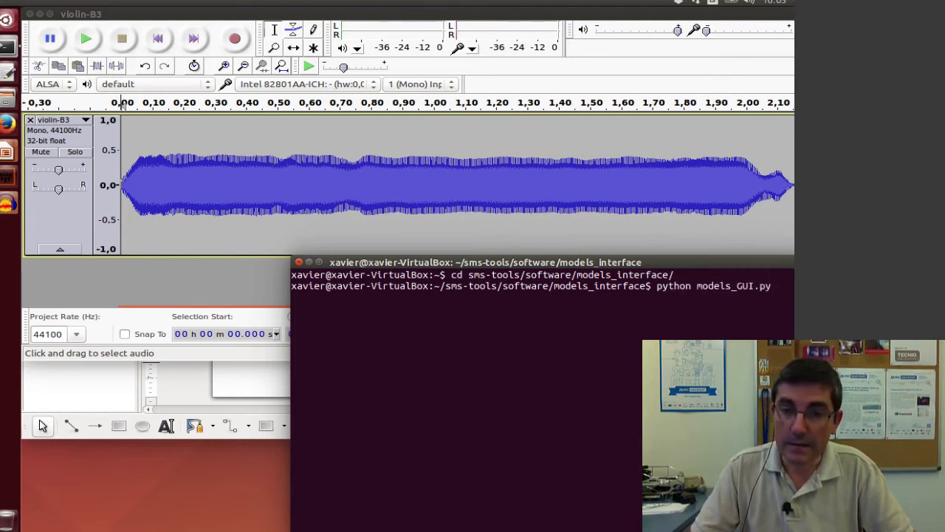
{"action": "key", "text": "Return"}
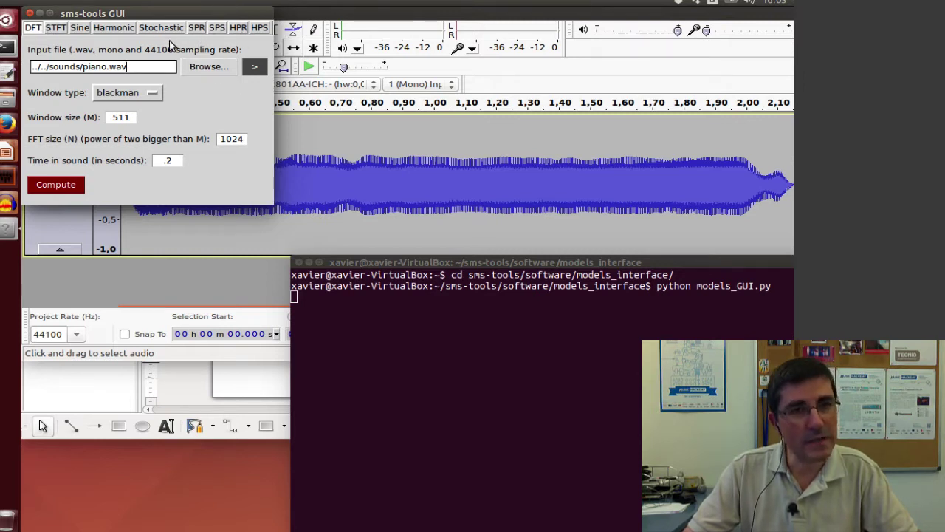
Load violin-B3.wav from the sounds folder as the DFT input file and play it
{"action": "left_click", "coordinate": [212, 69]}
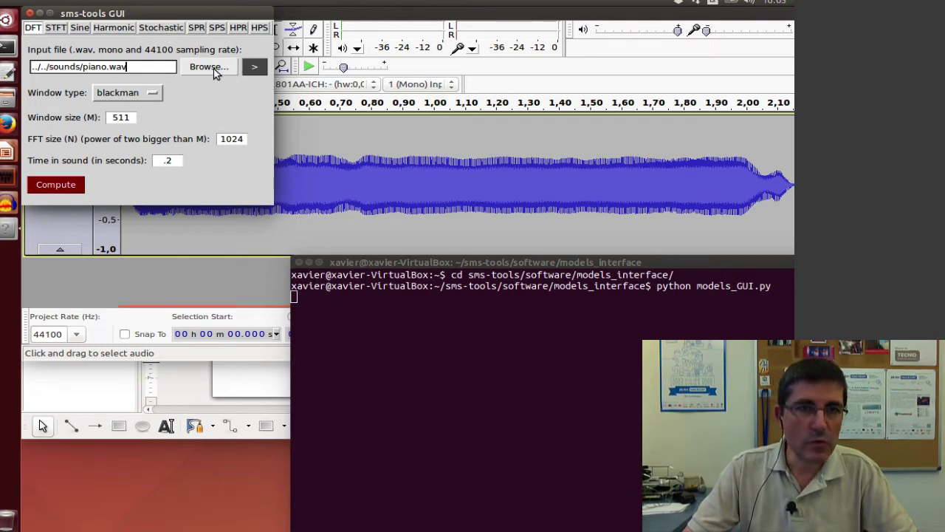
{"action": "left_click_drag", "start_coordinate": [154, 157], "coordinate": [288, 159]}
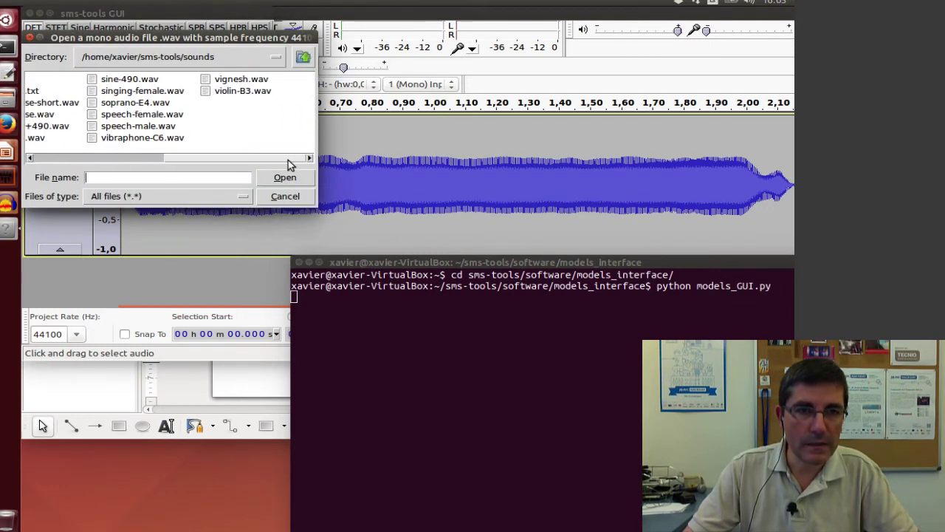
{"action": "left_click", "coordinate": [230, 95]}
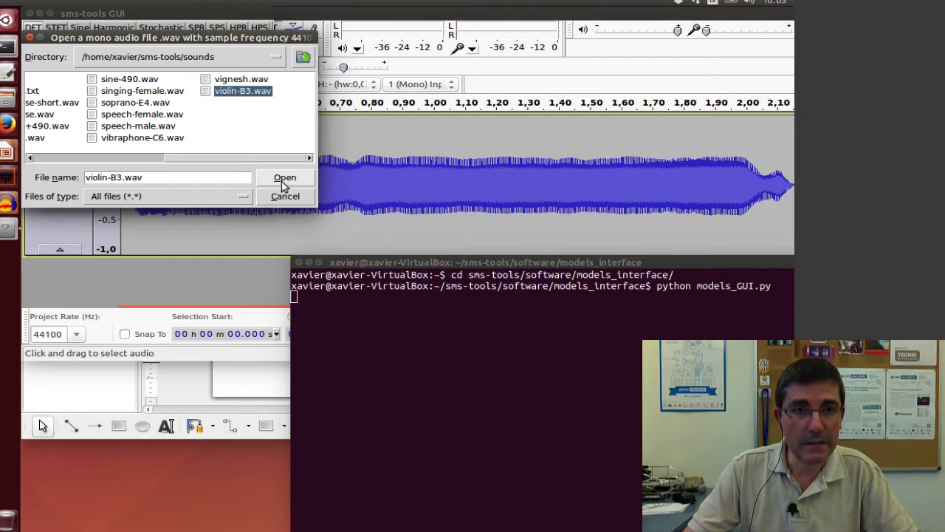
{"action": "left_click", "coordinate": [282, 181]}
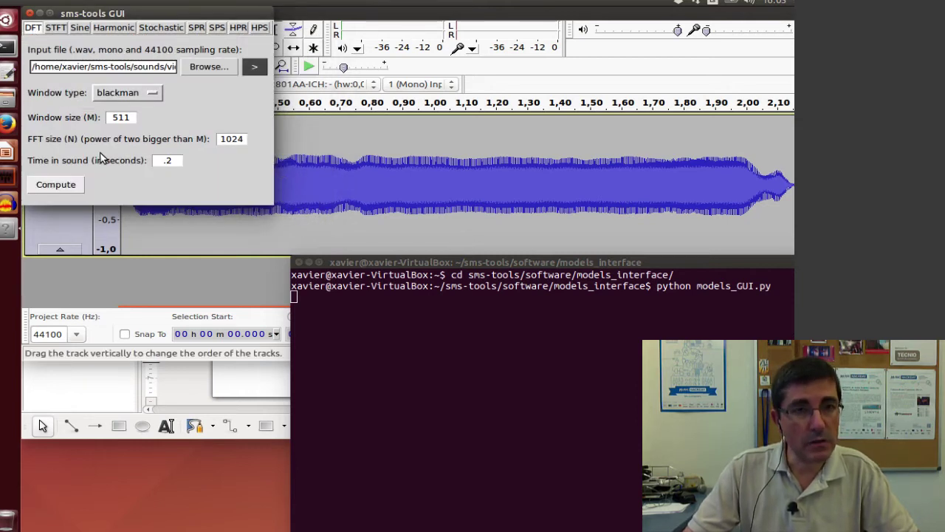
{"action": "left_click", "coordinate": [255, 69]}
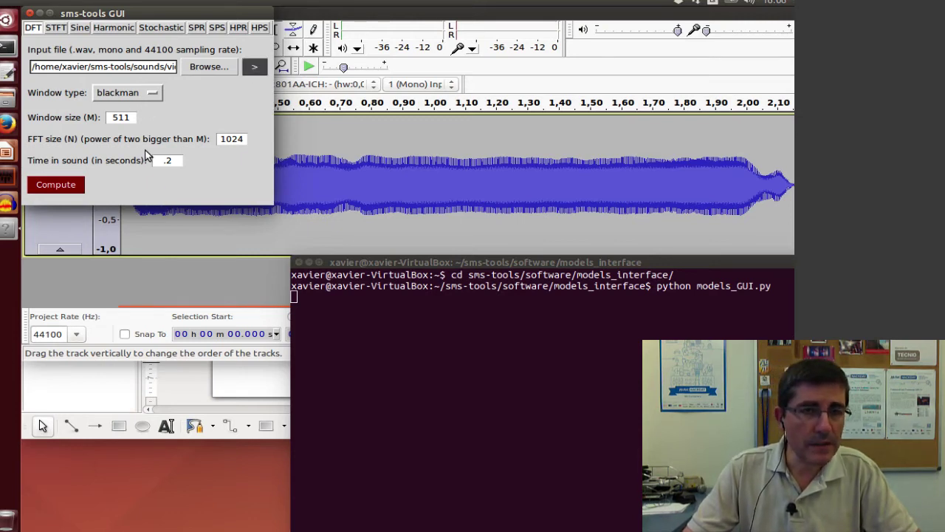
Set both the window size (M) and the FFT size (N) of the DFT analysis to 512
{"action": "left_click", "coordinate": [129, 118]}
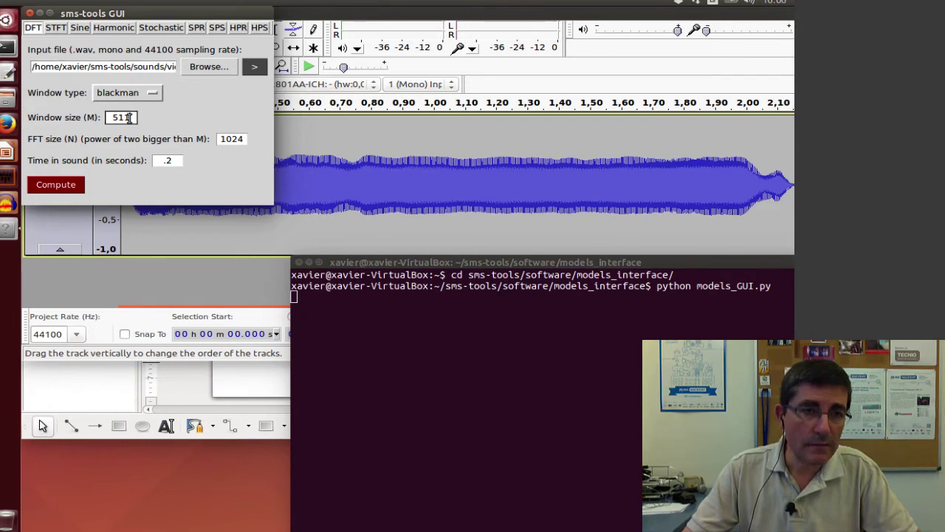
{"action": "left_click_drag", "start_coordinate": [129, 117], "coordinate": [108, 118]}
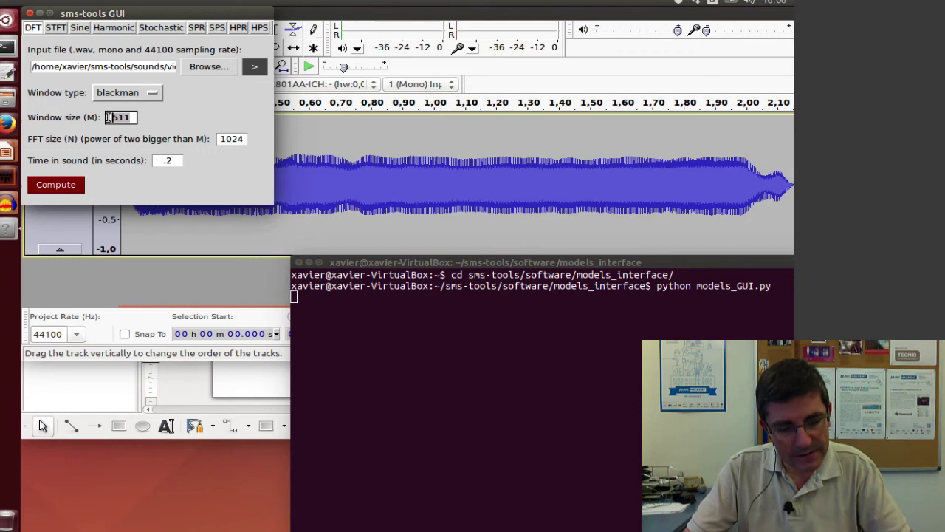
{"action": "type", "text": "512"}
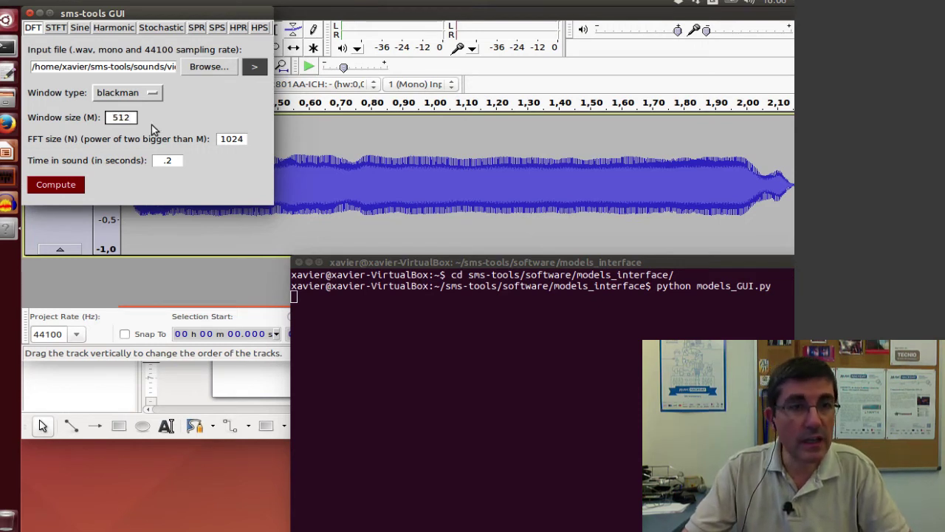
{"action": "left_click_drag", "start_coordinate": [239, 143], "coordinate": [212, 140]}
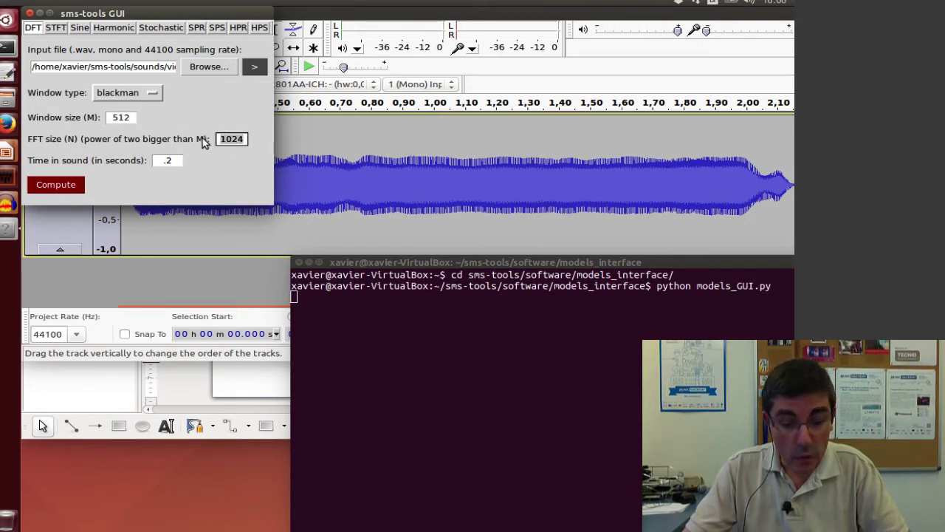
{"action": "type", "text": "512"}
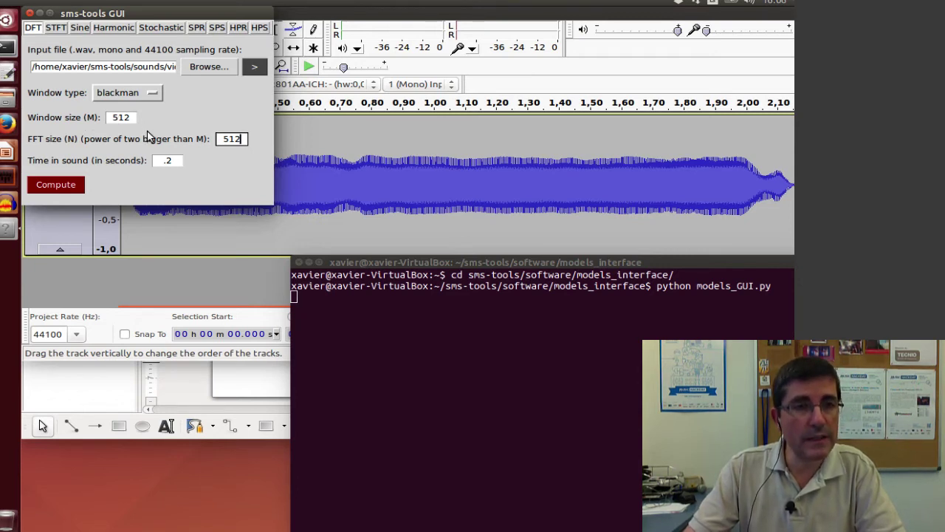
Set the time in sound to 1 second and compute the DFT, moving the resulting figure up into view
{"action": "left_click", "coordinate": [168, 162]}
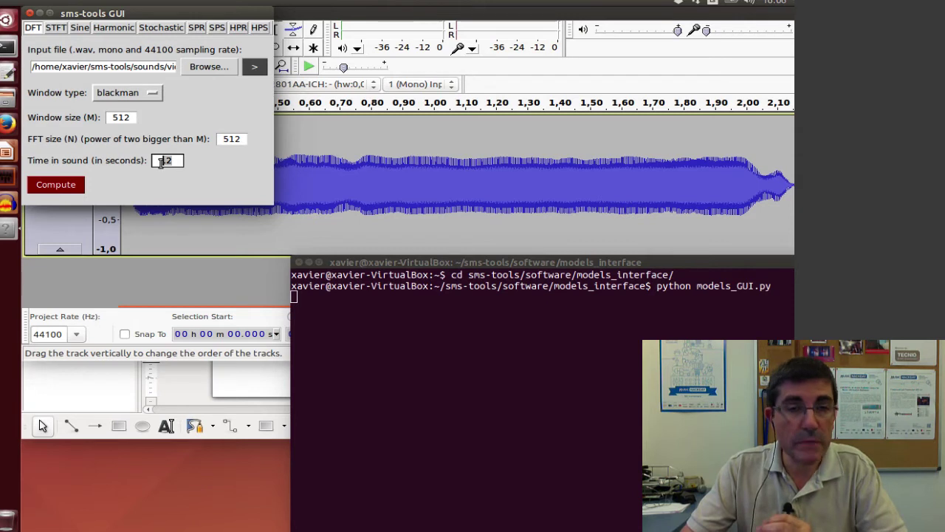
{"action": "type", "text": "1"}
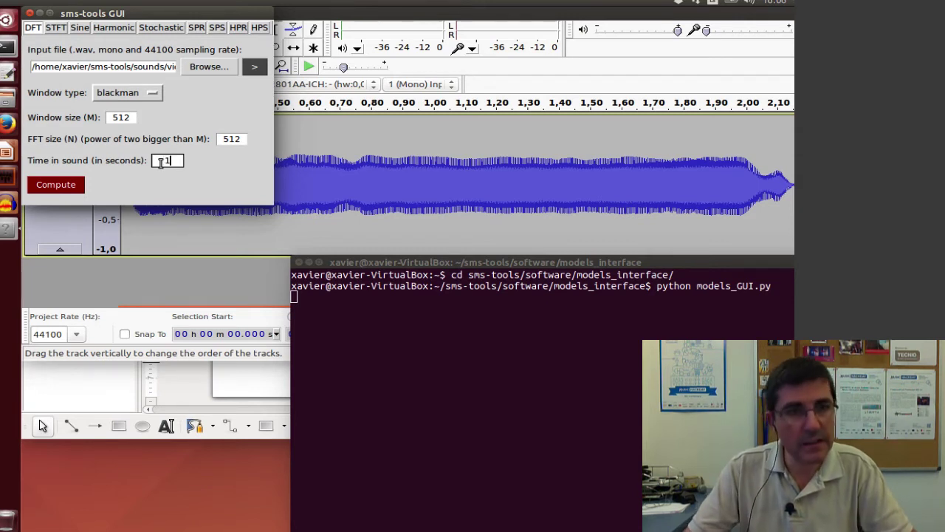
{"action": "left_click", "coordinate": [65, 184]}
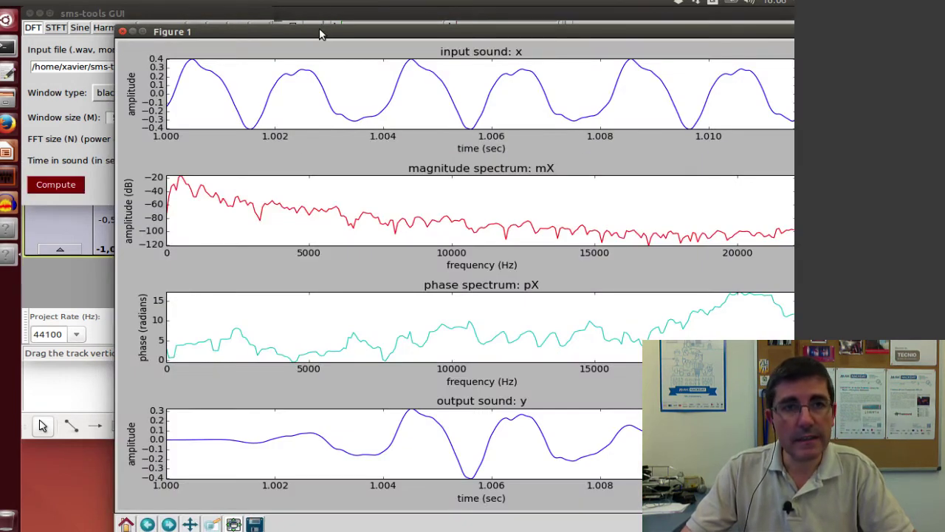
{"action": "left_click_drag", "start_coordinate": [319, 29], "coordinate": [318, 11]}
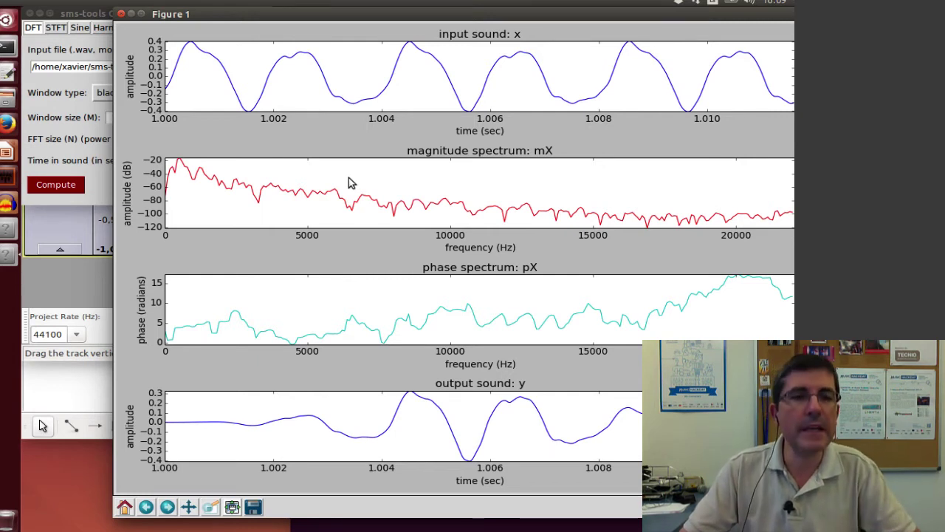
Set the DFT window size and FFT size to 1024 and compute the spectrum again
{"action": "left_click", "coordinate": [102, 186]}
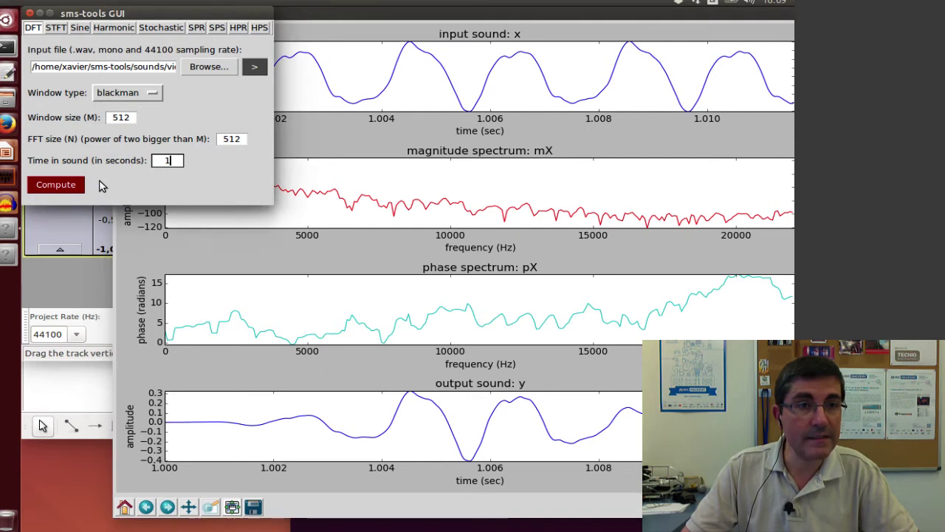
{"action": "double_click", "coordinate": [128, 118]}
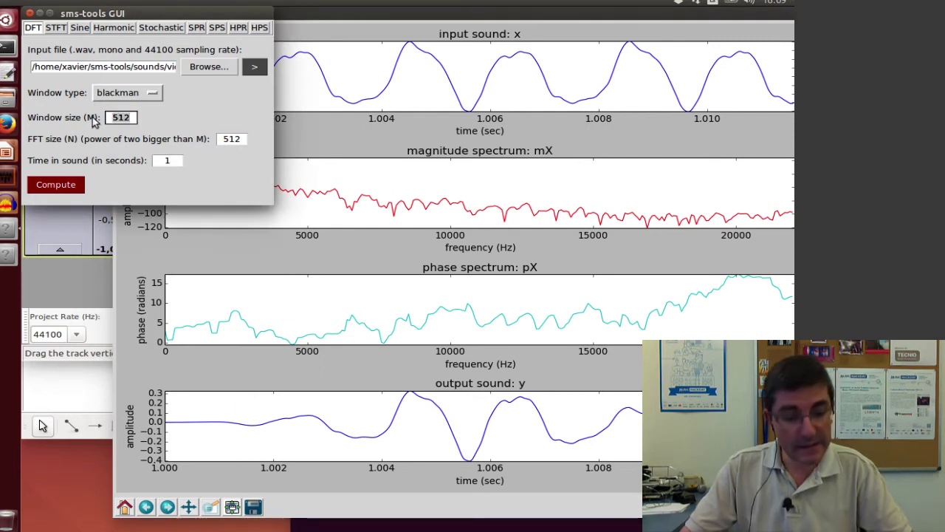
{"action": "type", "text": "1024"}
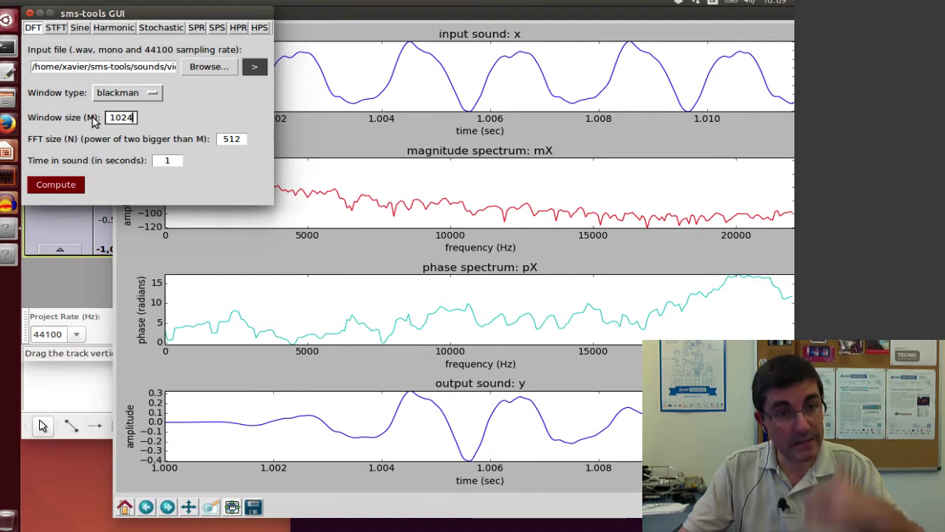
{"action": "double_click", "coordinate": [236, 139]}
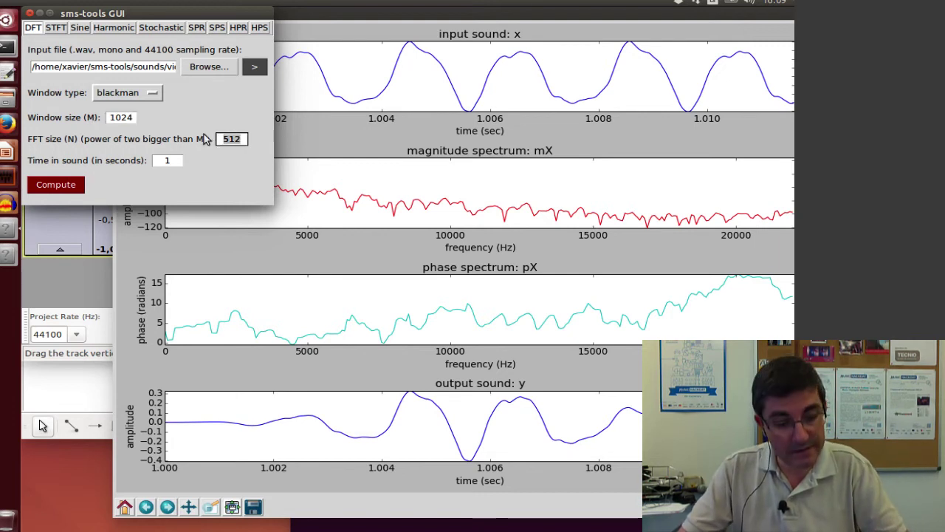
{"action": "type", "text": "1024"}
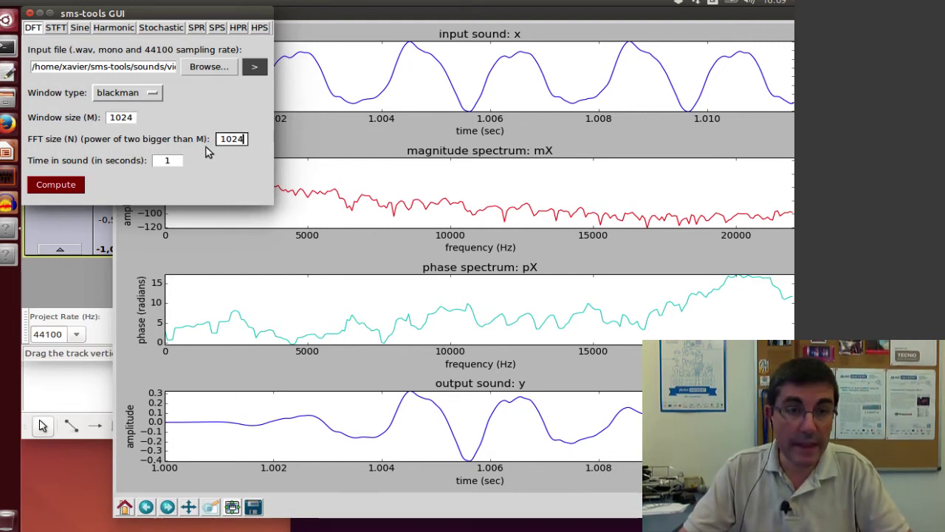
{"action": "left_click", "coordinate": [57, 187]}
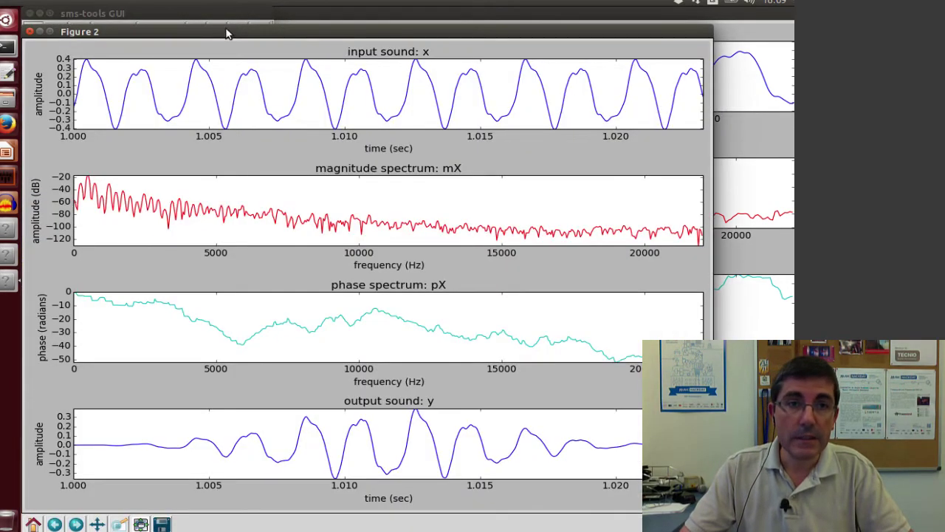
Arrange Figure 2 below the magnitude spectrum of Figure 1 so the two magnitude spectra can be compared
{"action": "left_click_drag", "start_coordinate": [229, 29], "coordinate": [312, 242]}
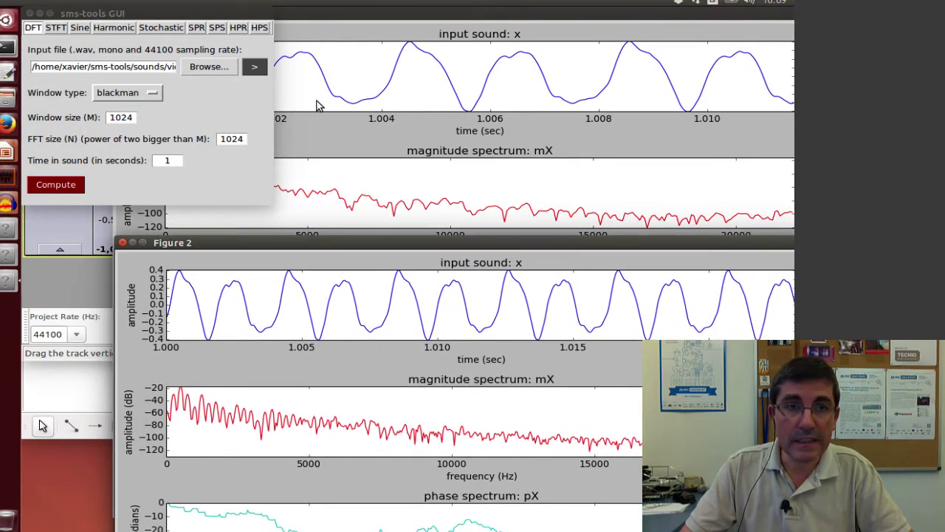
{"action": "left_click", "coordinate": [379, 21]}
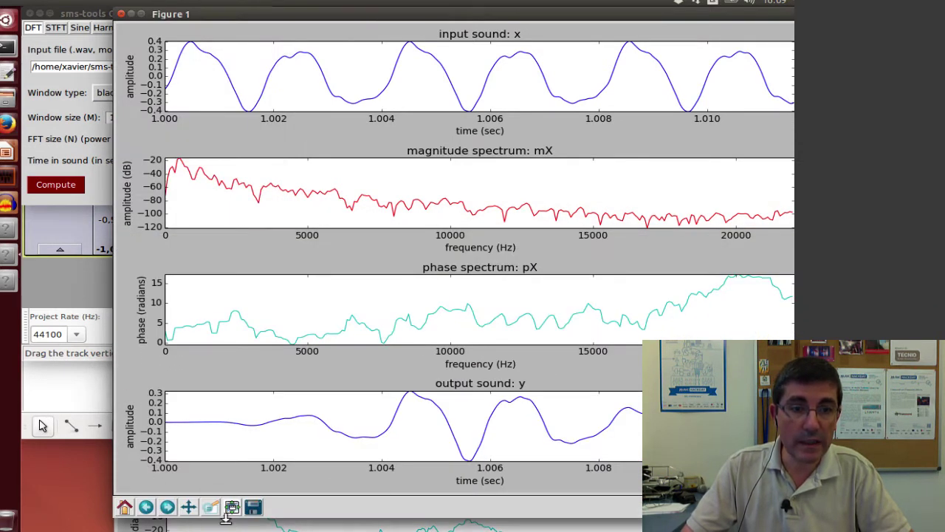
{"action": "left_click", "coordinate": [222, 528]}
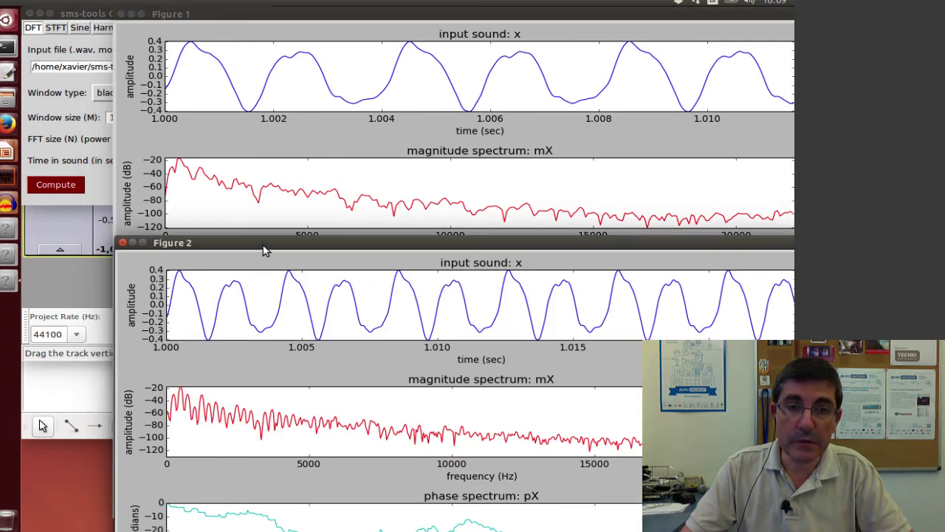
{"action": "left_click_drag", "start_coordinate": [263, 245], "coordinate": [263, 239]}
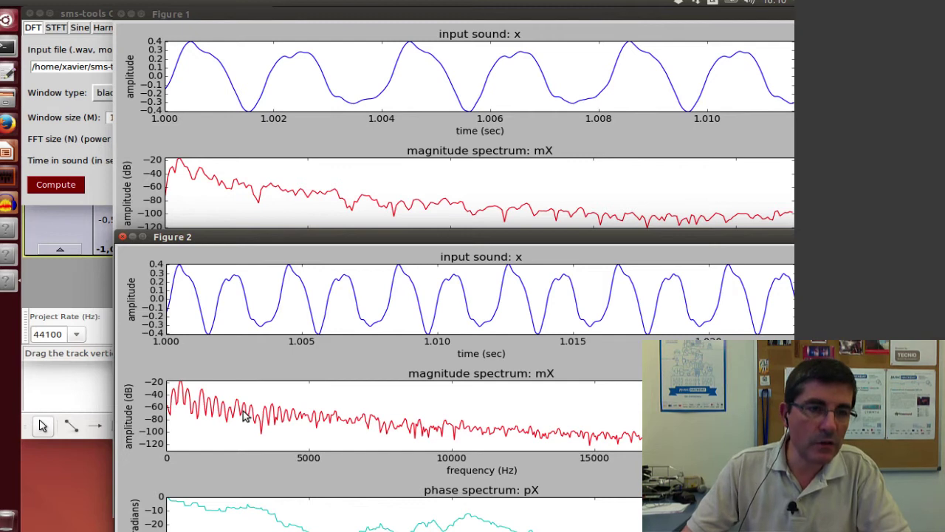
Switch to Audacity and zoom in on the beginning of the violin-B3 waveform to examine its attack
{"action": "left_click", "coordinate": [79, 293]}
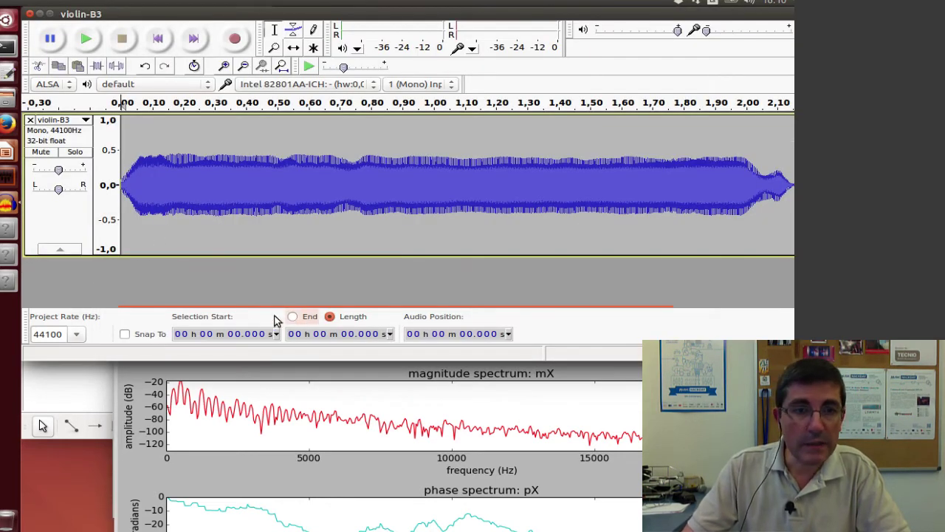
{"action": "left_click", "coordinate": [224, 65]}
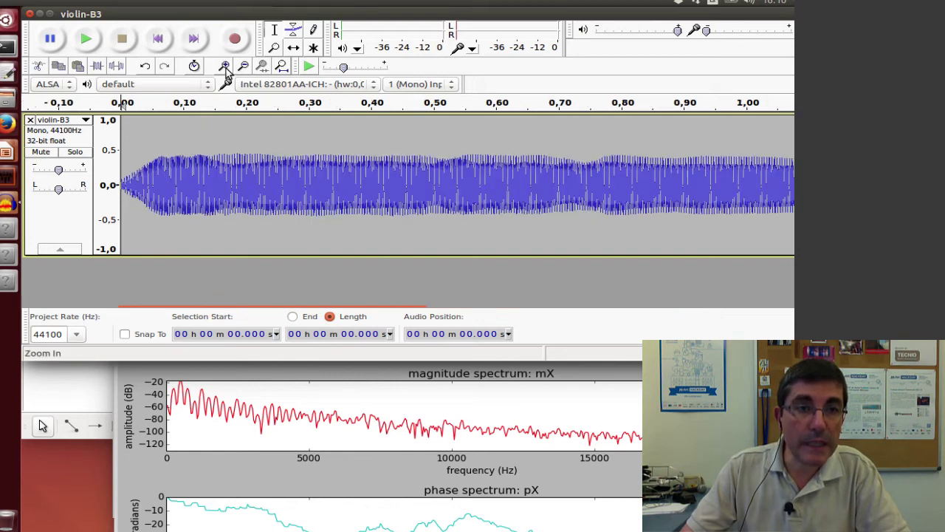
{"action": "left_click", "coordinate": [224, 66]}
{"action": "left_click", "coordinate": [224, 66]}
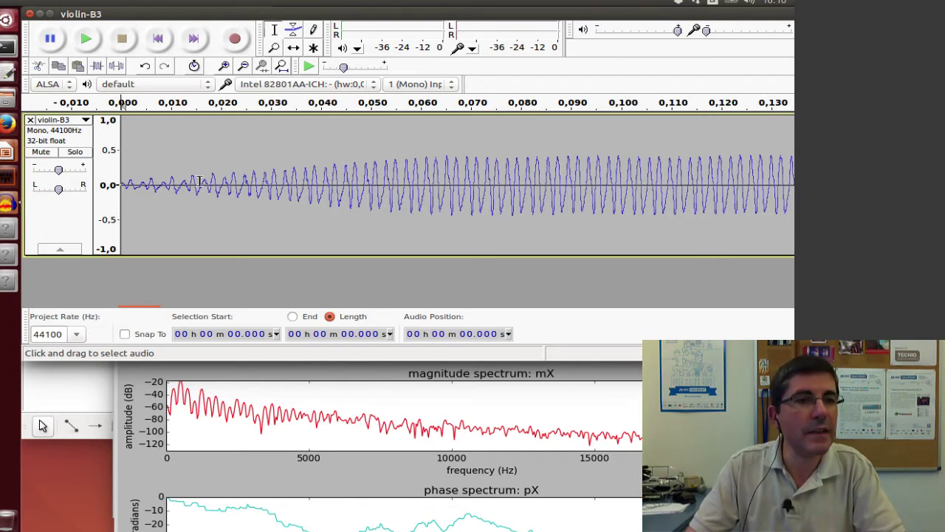
Compute the DFT in sms-tools with the time in sound set to 0, and place Figure 2 below the new figure's magnitude spectrum
{"action": "left_click", "coordinate": [7, 235]}
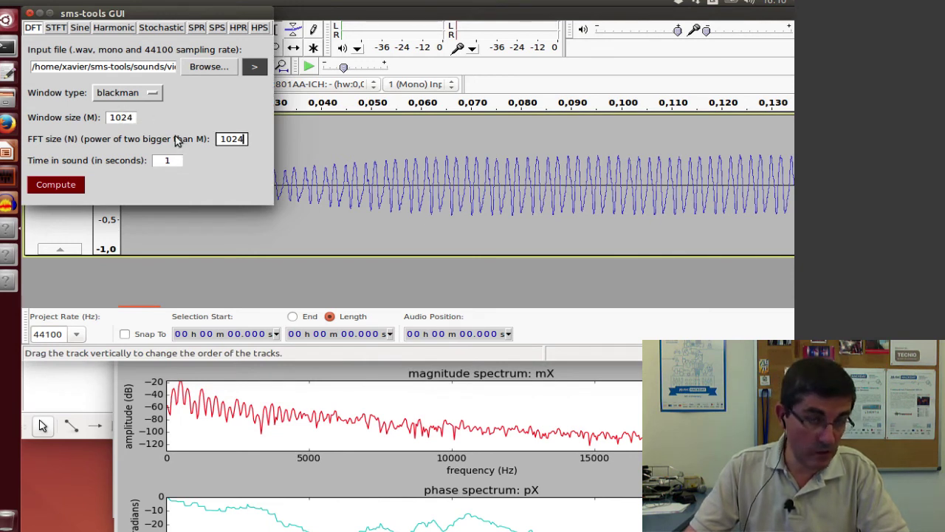
{"action": "double_click", "coordinate": [164, 160]}
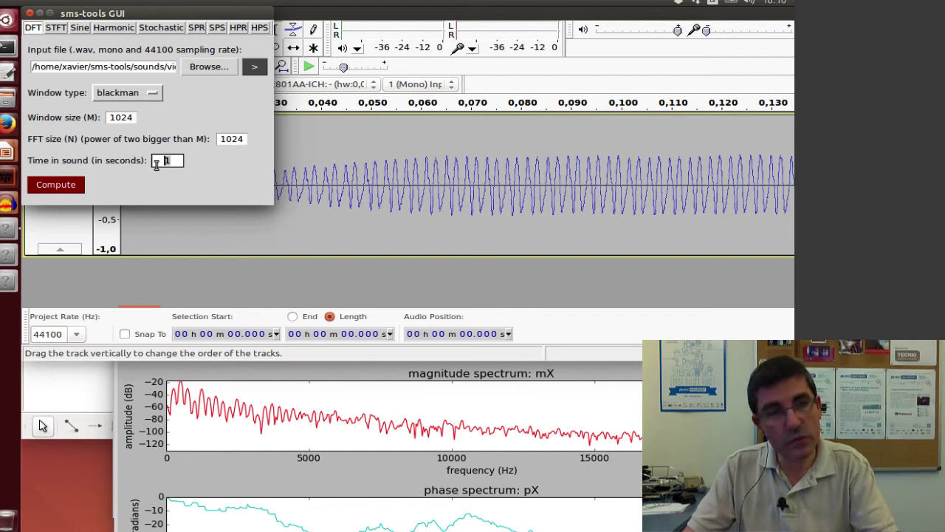
{"action": "left_click", "coordinate": [59, 186]}
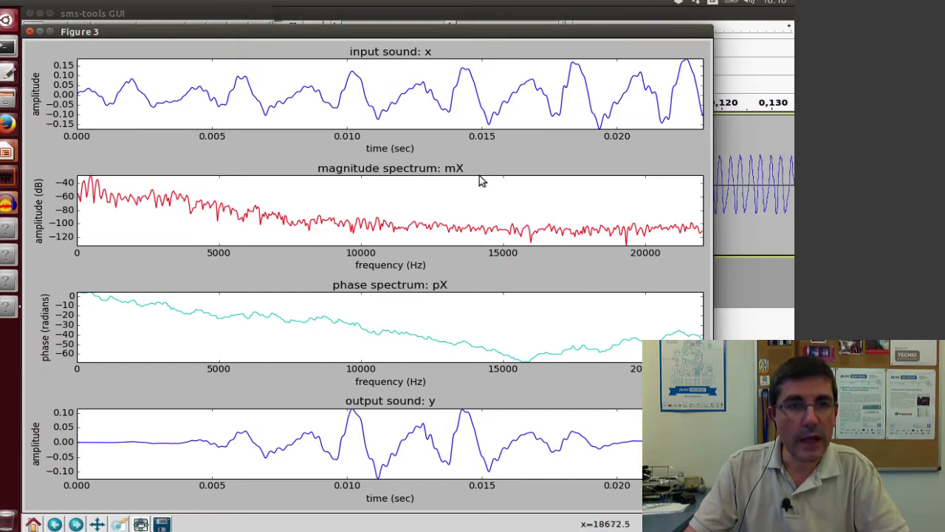
{"action": "left_click_drag", "start_coordinate": [320, 36], "coordinate": [320, 17]}
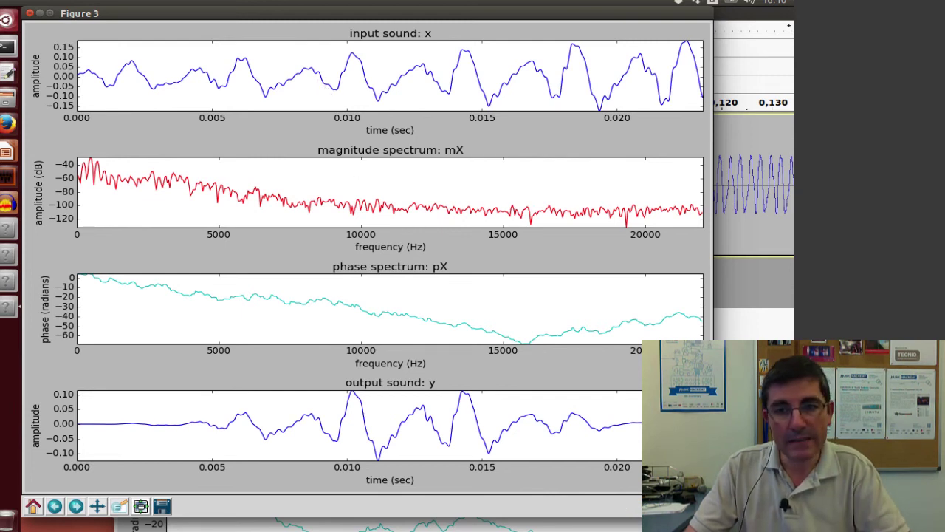
{"action": "mouse_move", "coordinate": [448, 237]}
{"action": "left_mouse_down"}
{"action": "mouse_move", "coordinate": [405, 239]}
{"action": "mouse_move", "coordinate": [447, 246]}
{"action": "left_mouse_up"}
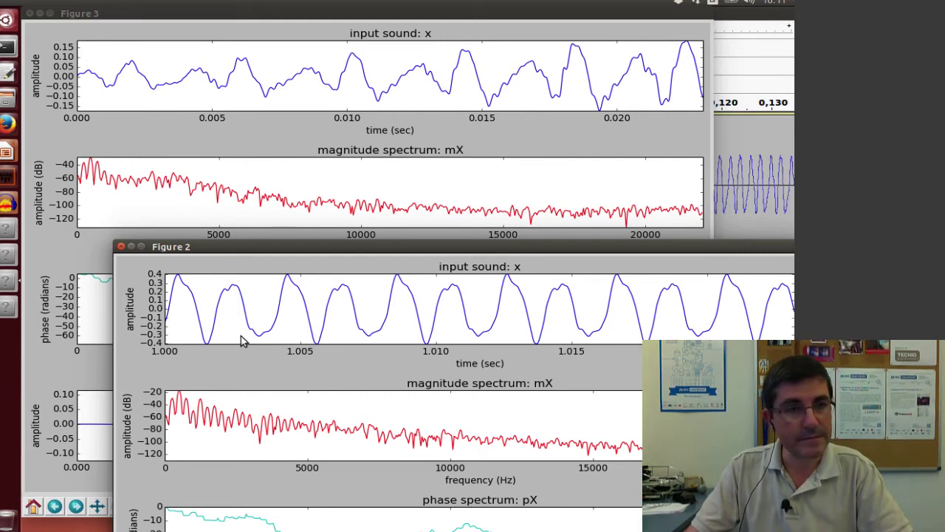
Set the time in sound to 1 second and the window size (M) to 801, and compute the DFT
{"action": "left_click", "coordinate": [7, 227]}
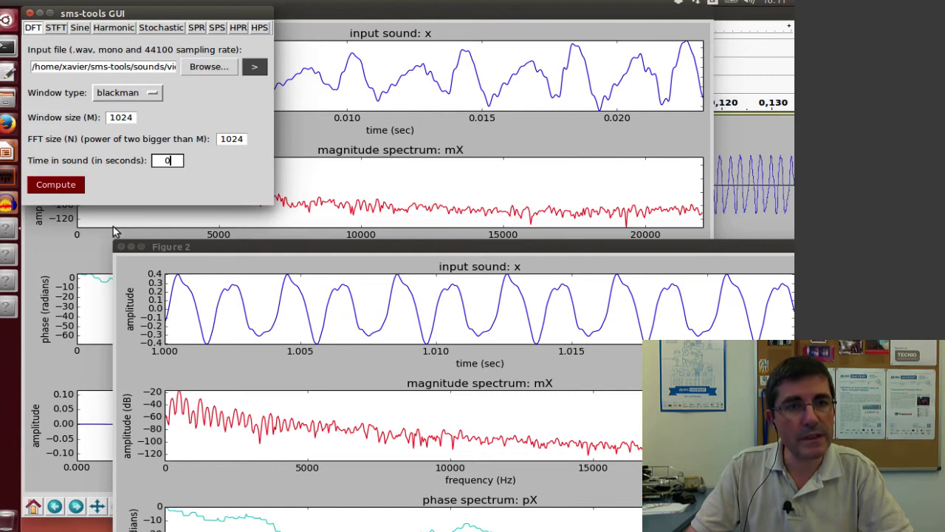
{"action": "key", "text": "BackSpace"}
{"action": "type", "text": "1"}
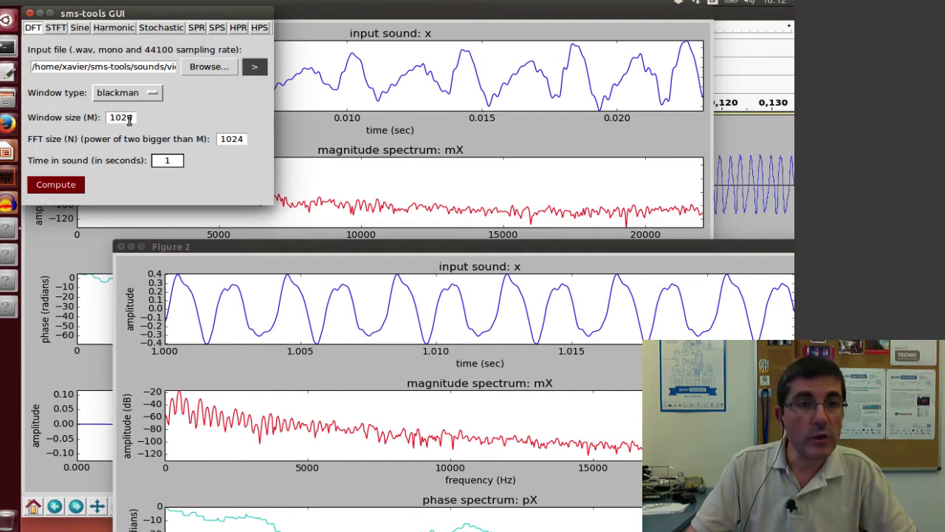
{"action": "left_click_drag", "start_coordinate": [132, 120], "coordinate": [97, 118]}
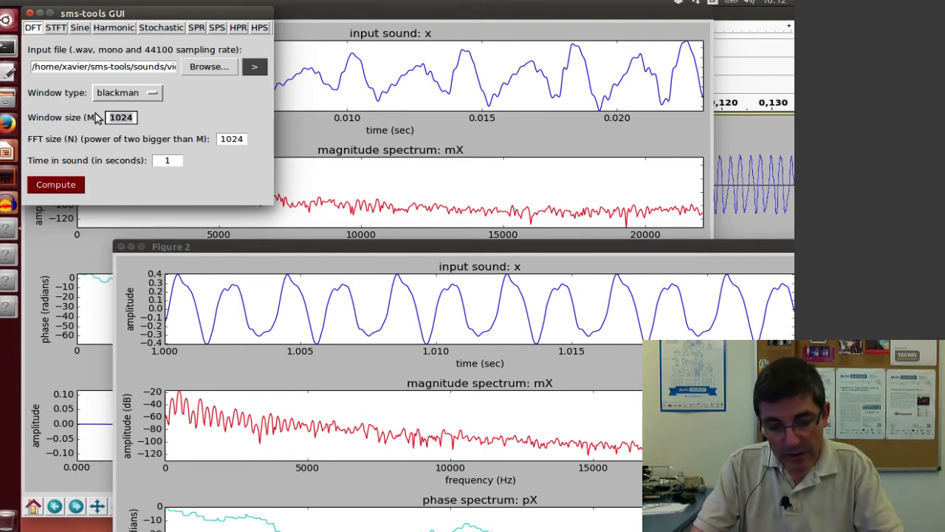
{"action": "type", "text": "801"}
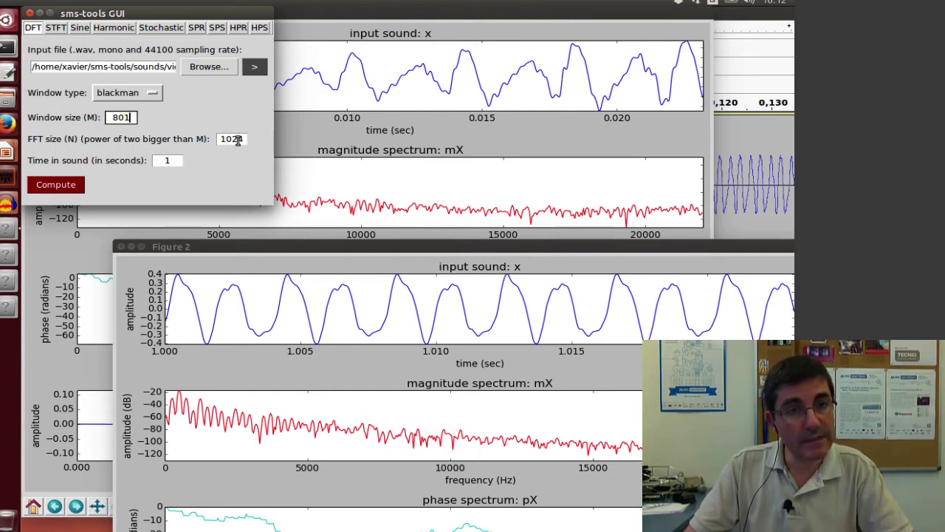
{"action": "left_click", "coordinate": [72, 189]}
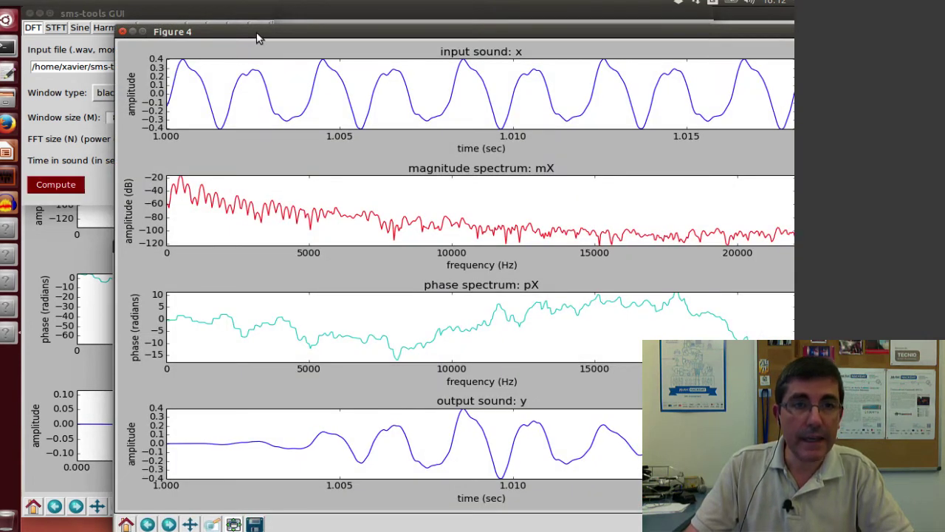
Arrange Figure 2 below the magnitude spectrum of Figure 4 to compare the two window sizes
{"action": "left_click_drag", "start_coordinate": [260, 34], "coordinate": [260, 17]}
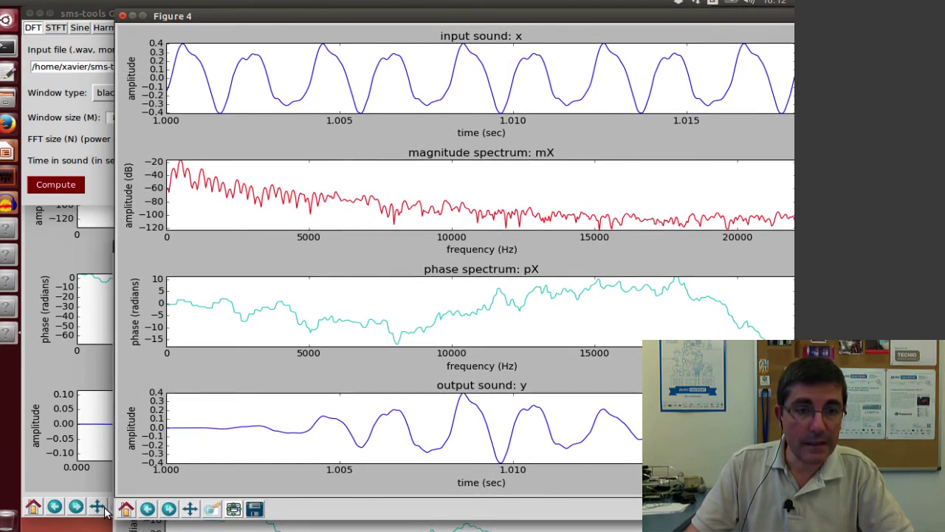
{"action": "left_click", "coordinate": [160, 522]}
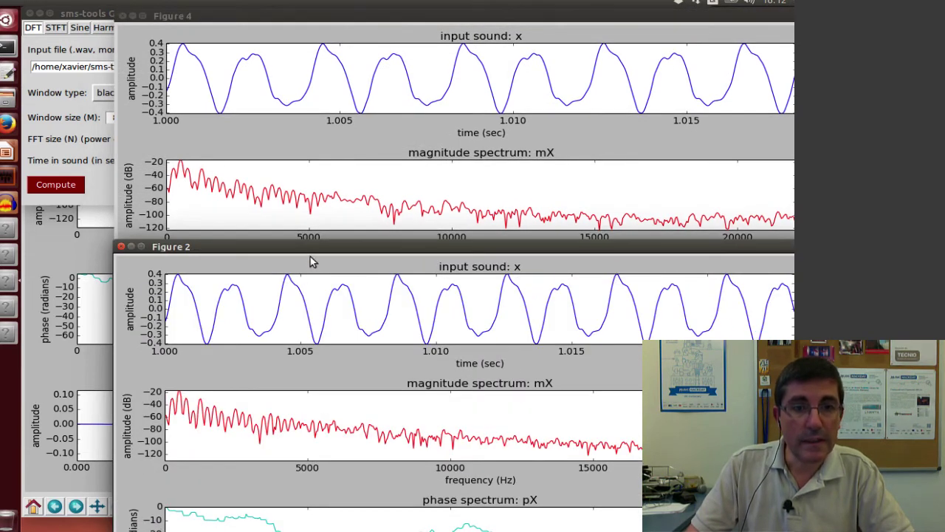
{"action": "mouse_move", "coordinate": [310, 254]}
{"action": "left_mouse_down"}
{"action": "mouse_move", "coordinate": [310, 309]}
{"action": "mouse_move", "coordinate": [301, 263]}
{"action": "left_mouse_up"}
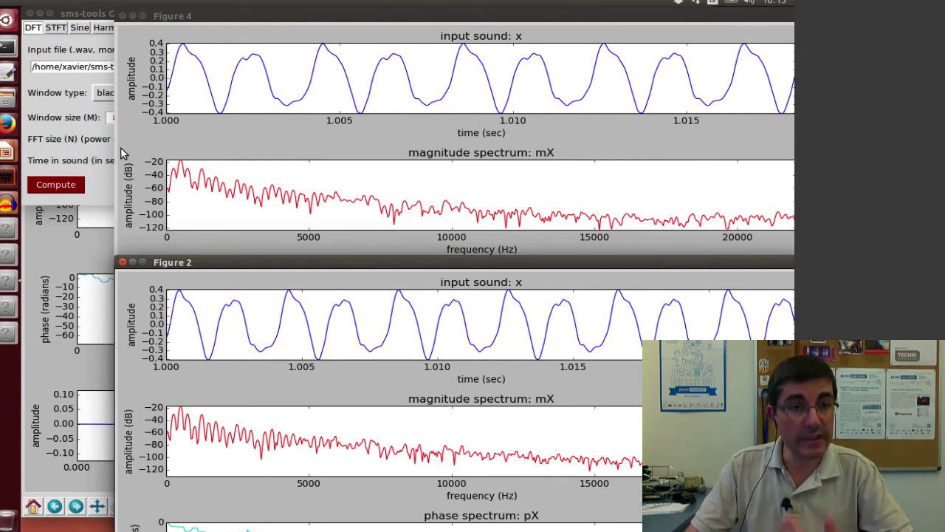
Close Figures 2 and 4 and set the DFT window size (M) to 1024
{"action": "left_click", "coordinate": [100, 153]}
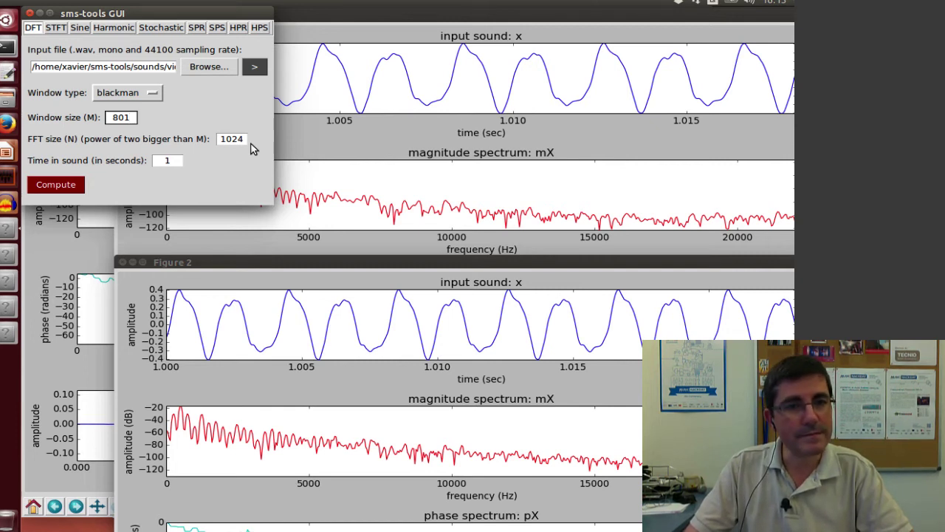
{"action": "left_click", "coordinate": [123, 262]}
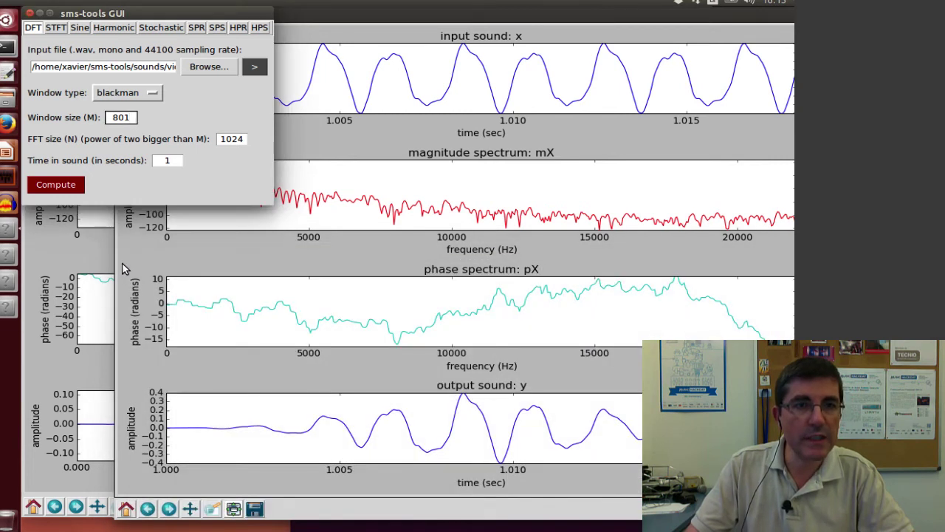
{"action": "left_click_drag", "start_coordinate": [133, 119], "coordinate": [95, 118]}
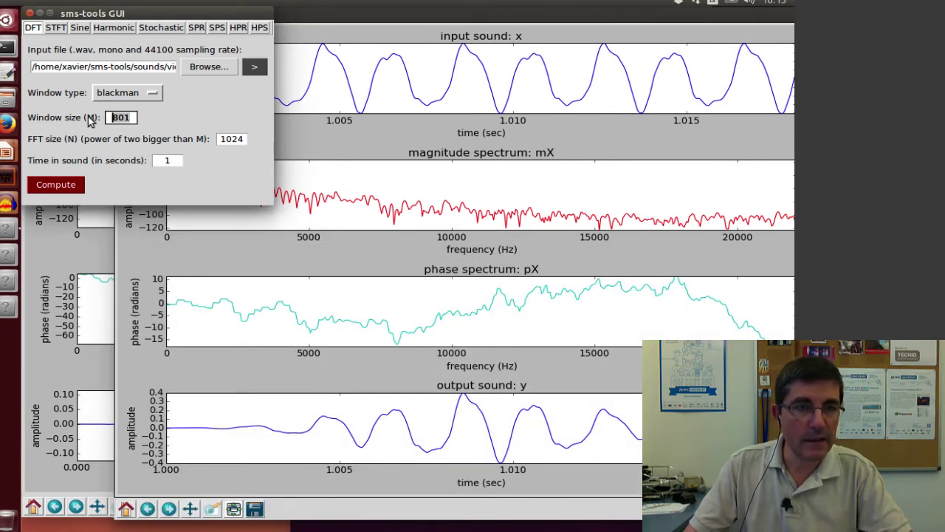
{"action": "type", "text": "102"}
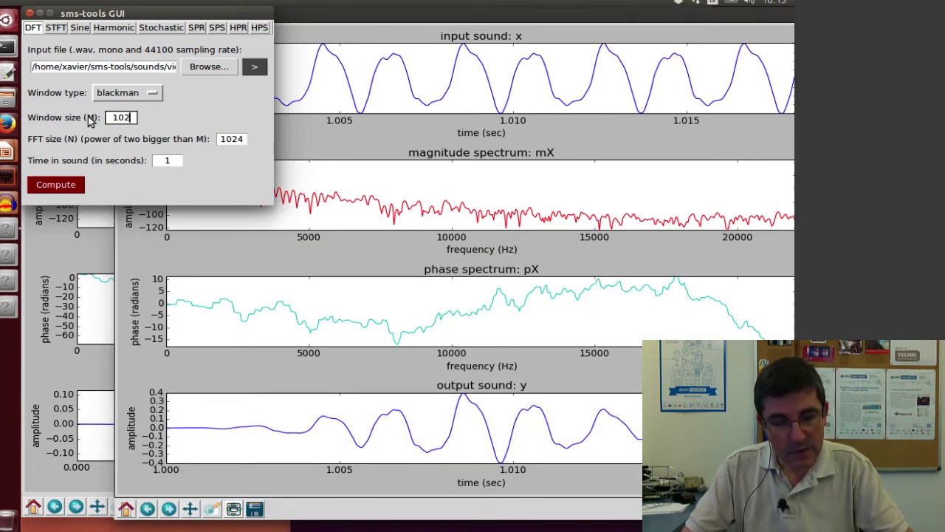
{"action": "type", "text": "4"}
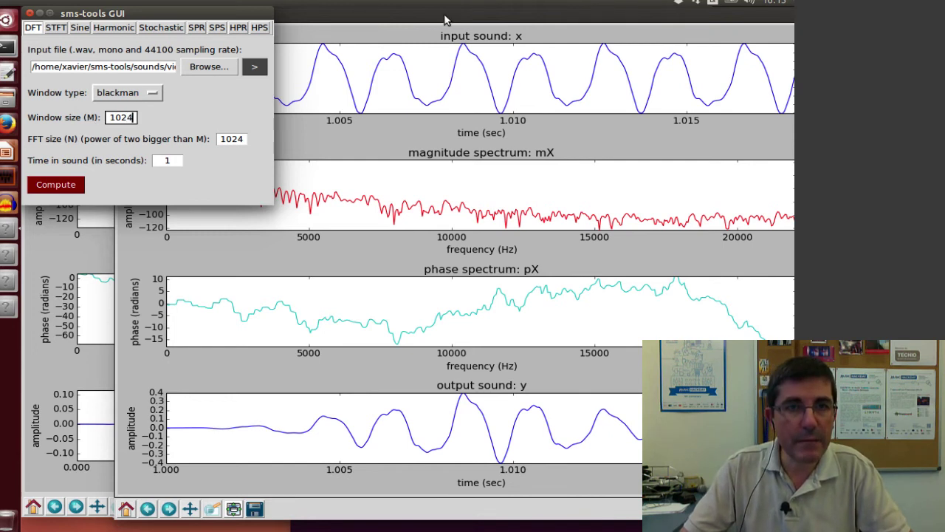
{"action": "left_click", "coordinate": [168, 15]}
{"action": "left_click", "coordinate": [123, 17]}
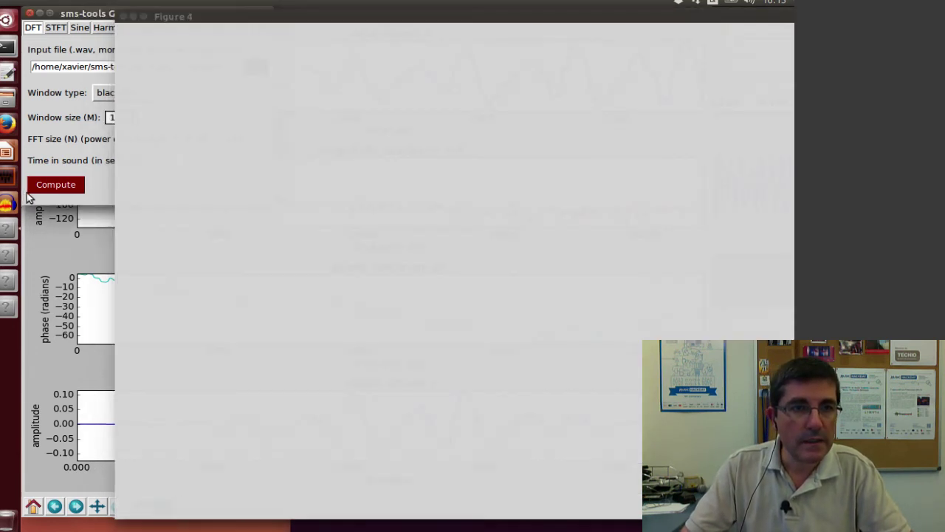
Compute the DFT with the current settings and move the resulting figure up so all its plots are in view
{"action": "left_click", "coordinate": [42, 185]}
{"action": "left_click", "coordinate": [43, 185]}
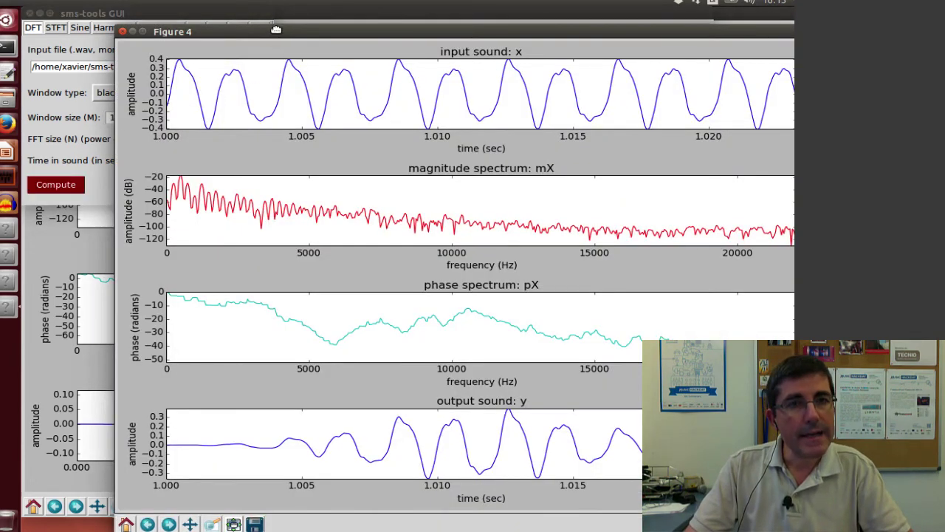
{"action": "left_click_drag", "start_coordinate": [271, 31], "coordinate": [236, 17]}
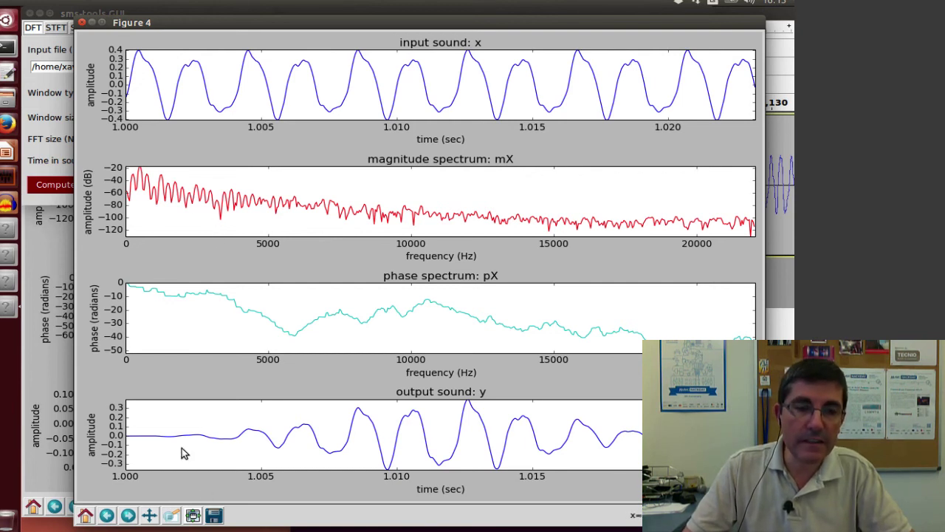
Zoom both the magnitude and phase spectrum plots of Figure 4 to the range from 0 to about 5000 Hz
{"action": "left_click", "coordinate": [170, 519]}
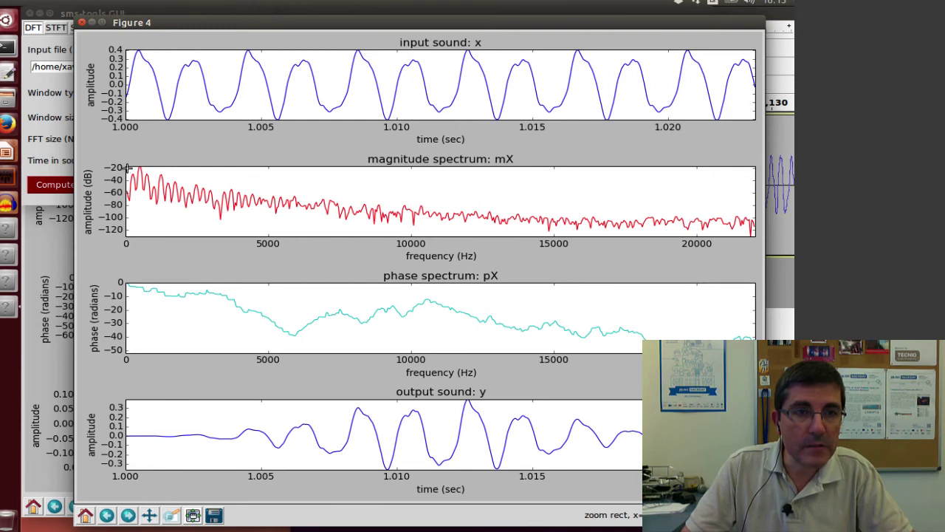
{"action": "left_click_drag", "start_coordinate": [128, 168], "coordinate": [271, 219]}
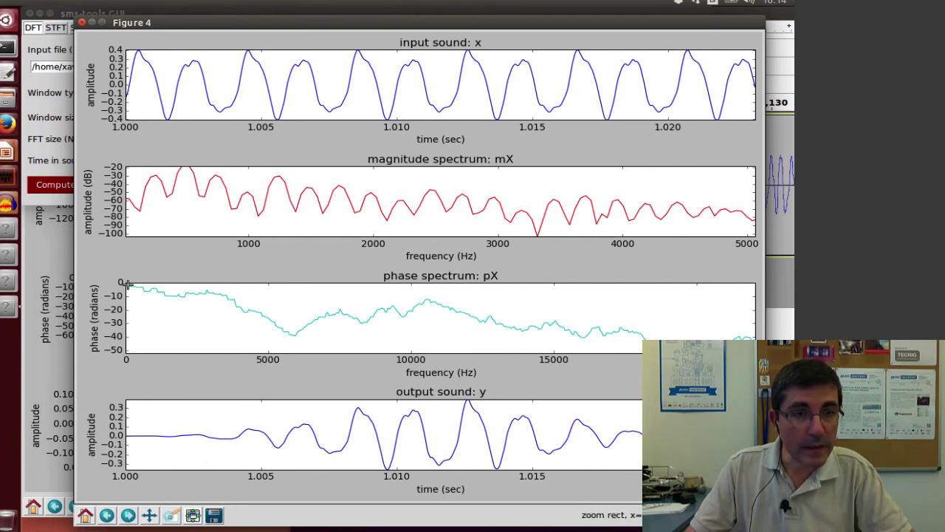
{"action": "left_click_drag", "start_coordinate": [127, 284], "coordinate": [269, 323]}
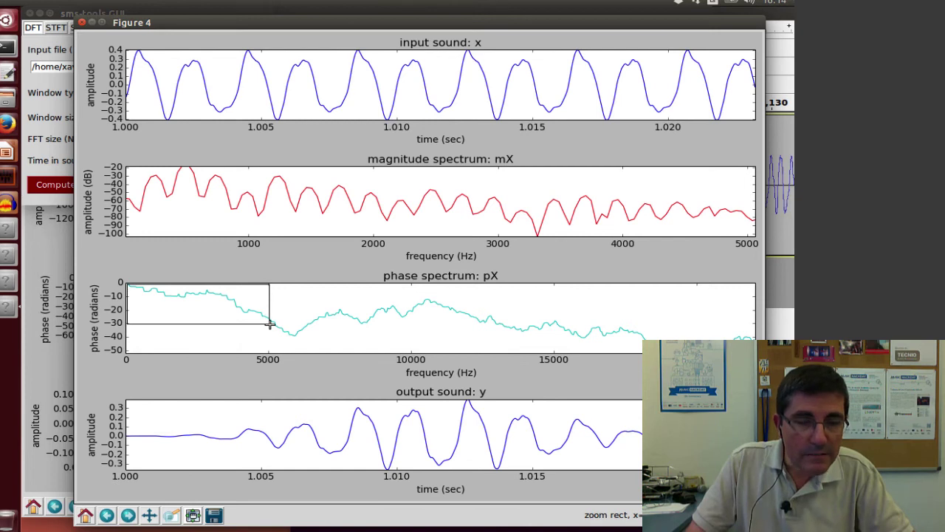
{"action": "left_click_drag", "start_coordinate": [270, 324], "coordinate": [269, 323]}
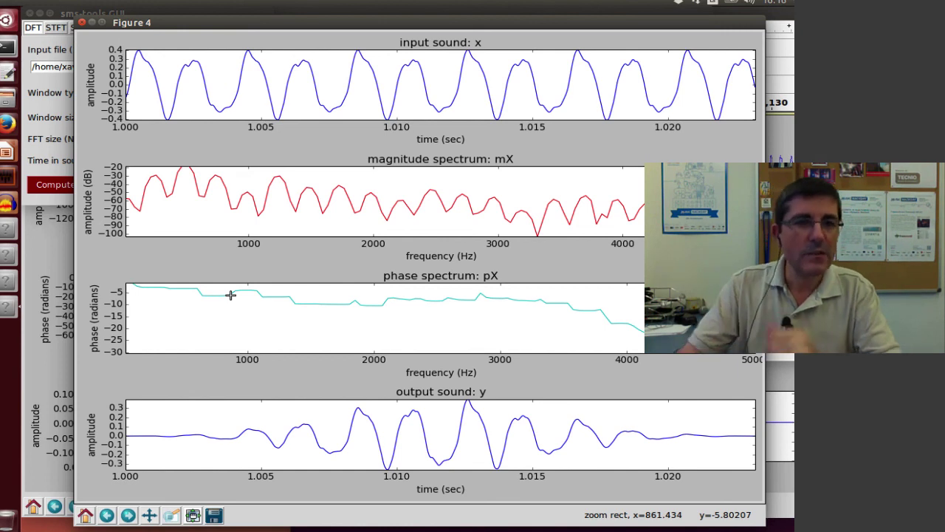
Switch to the 3D3-Spectrum presentation in LibreOffice Impress and start the slide show from the References slide
{"action": "left_click", "coordinate": [8, 152]}
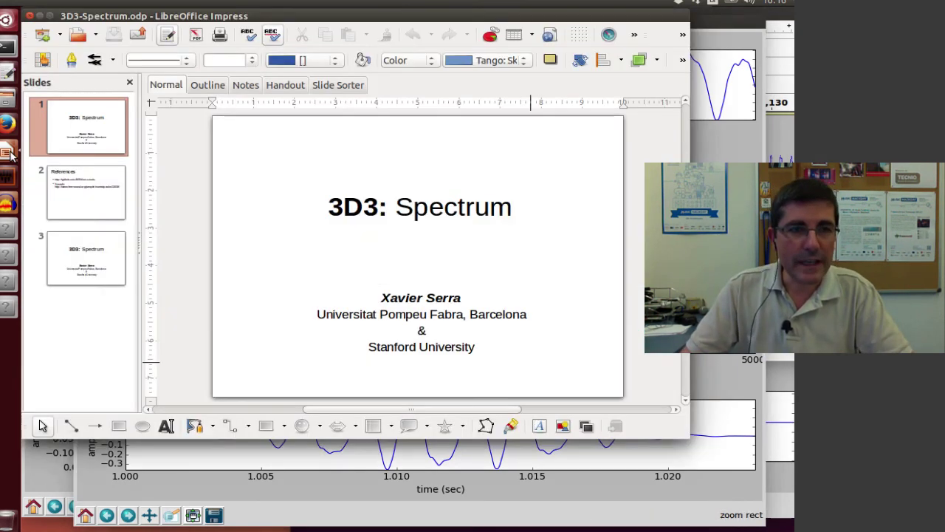
{"action": "left_click", "coordinate": [78, 190]}
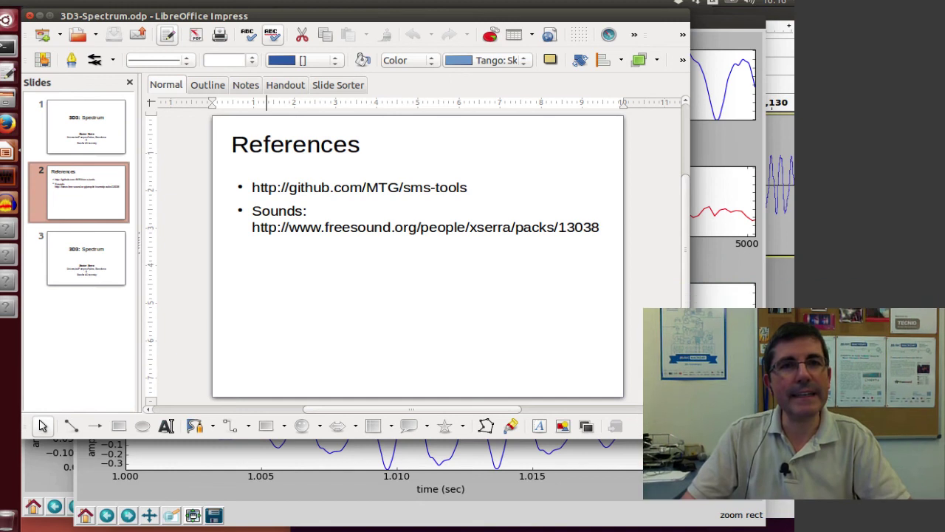
{"action": "left_click", "coordinate": [244, 16]}
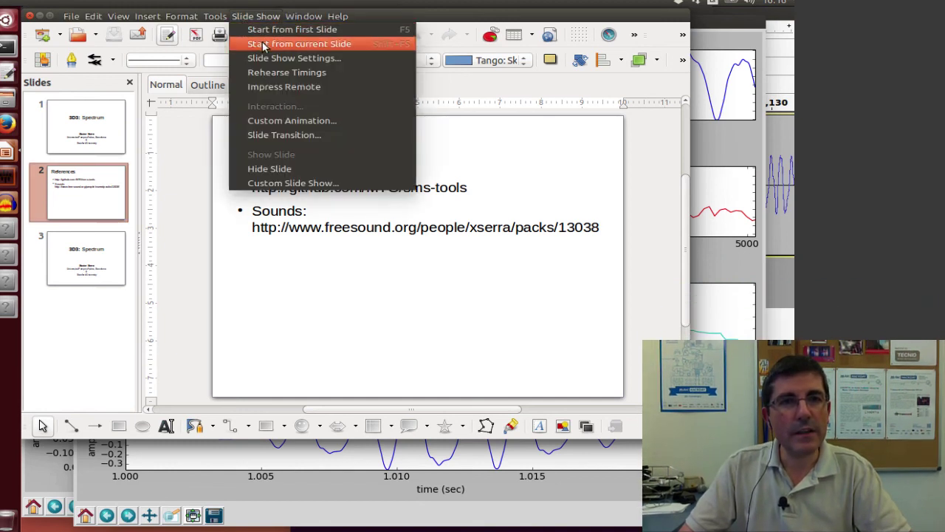